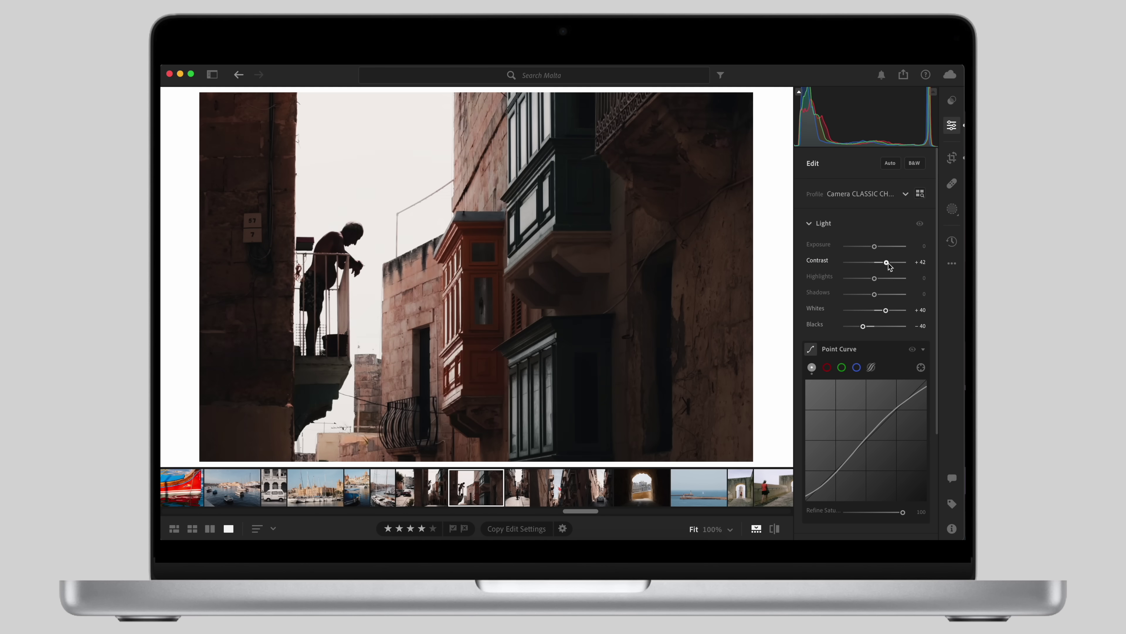
- Deepen the balcony photo's blacks, then steeply brighten the lighthouse photo's point curve
left_click_drag(874, 326, 850, 330)
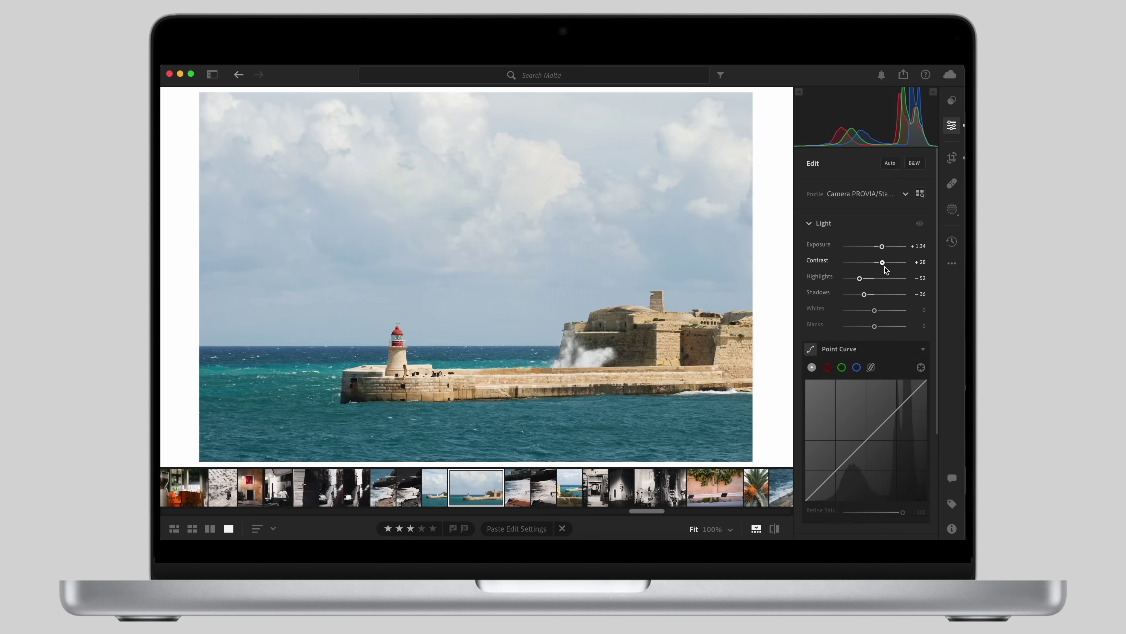
left_click_drag(843, 462, 841, 474)
scroll(873, 407, "down", 10)
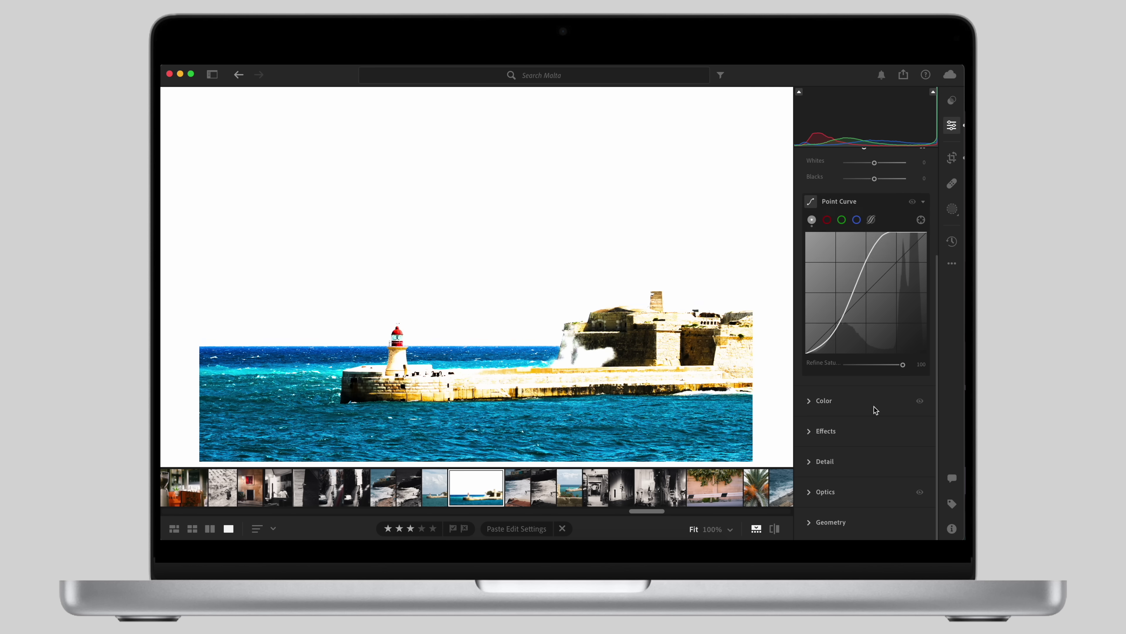
scroll(867, 311, "down", 2)
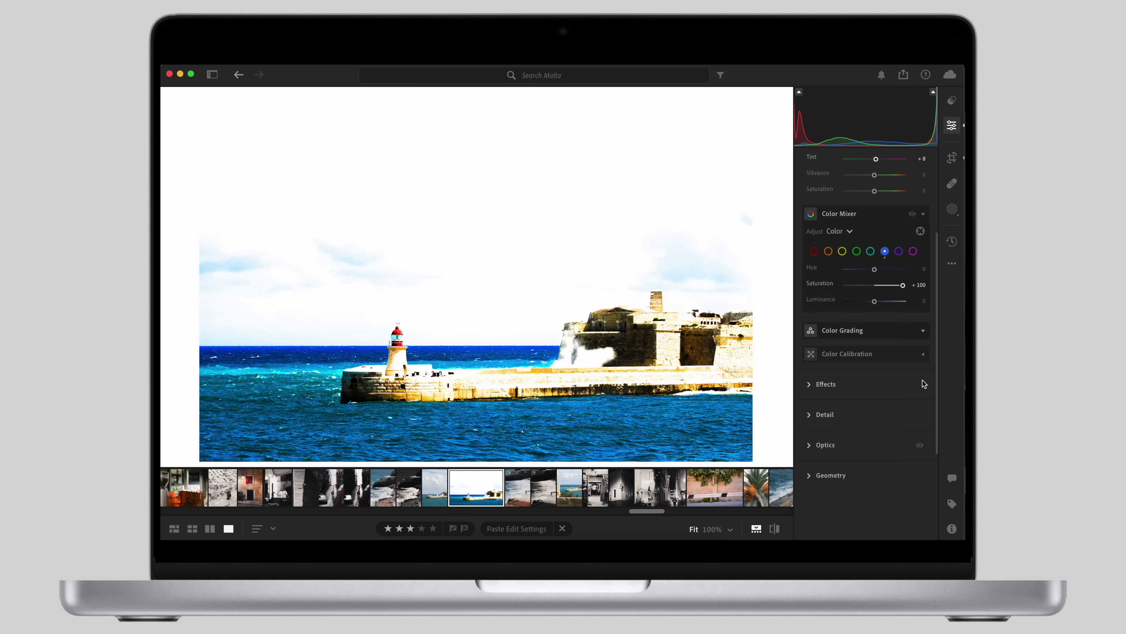
left_click(924, 330)
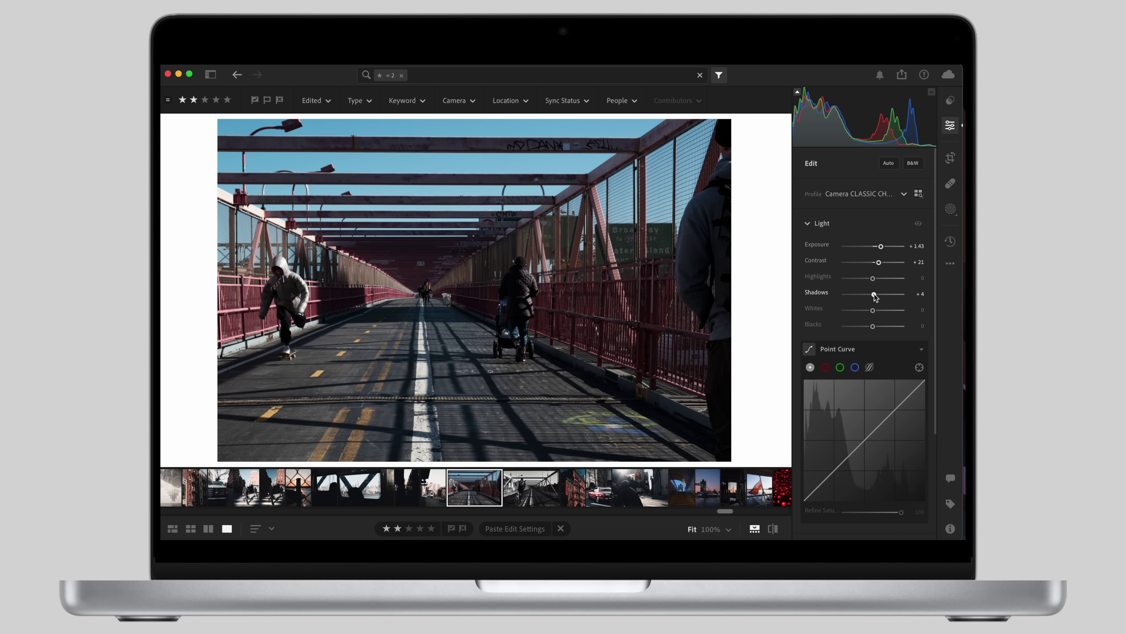
- Show the Color Grading controls in single enlarged wheel view
left_click(840, 401)
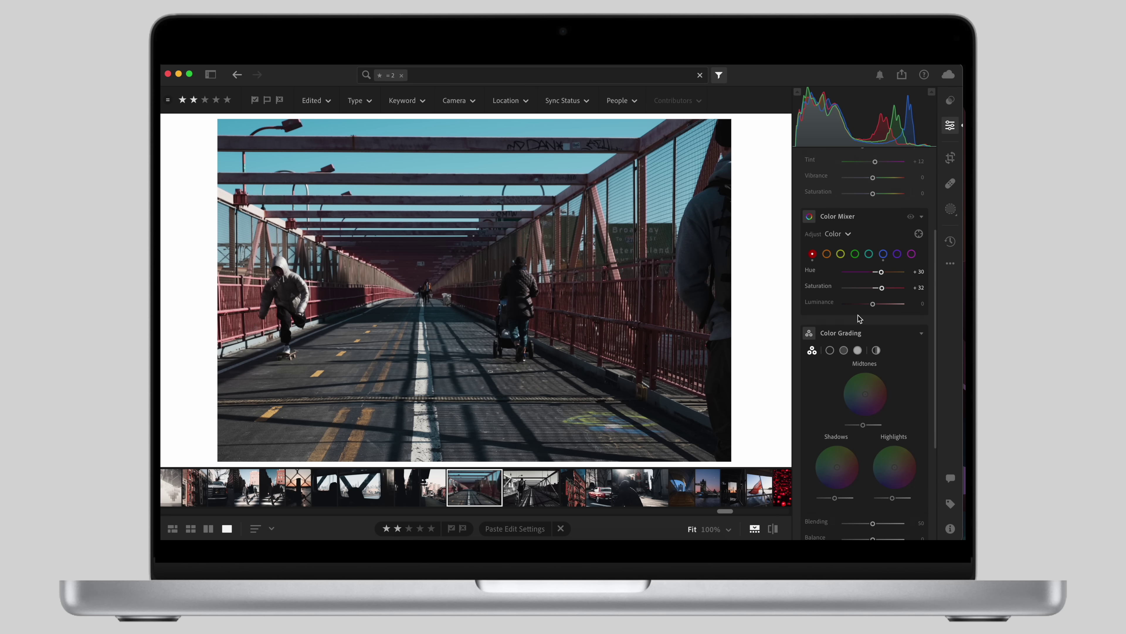
scroll(859, 318, "down", 3)
left_click(839, 390)
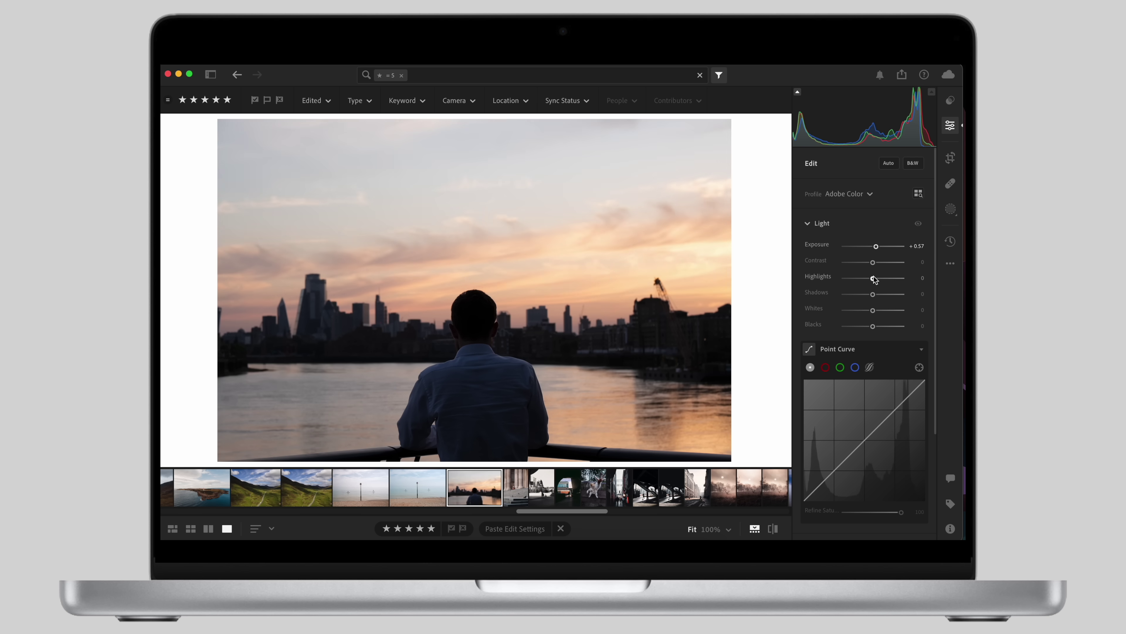
- Lower Highlights to -27 and raise Contrast to +8, leaving the profile unchanged
left_click_drag(873, 278, 865, 278)
left_click_drag(873, 263, 875, 263)
left_click(868, 196)
left_click(864, 252)
- Tint the sunset photo's highlights warm orange with Hue 35, Saturation 23
scroll(866, 311, "down", 10)
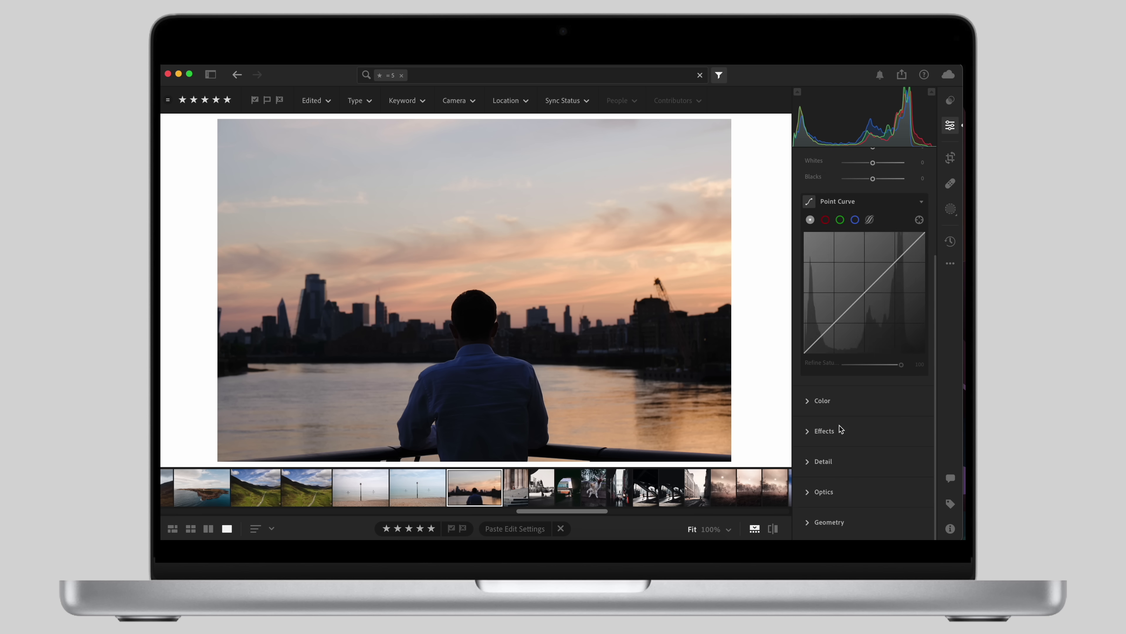
scroll(859, 342, "right", 2)
left_click_drag(862, 341, 872, 336)
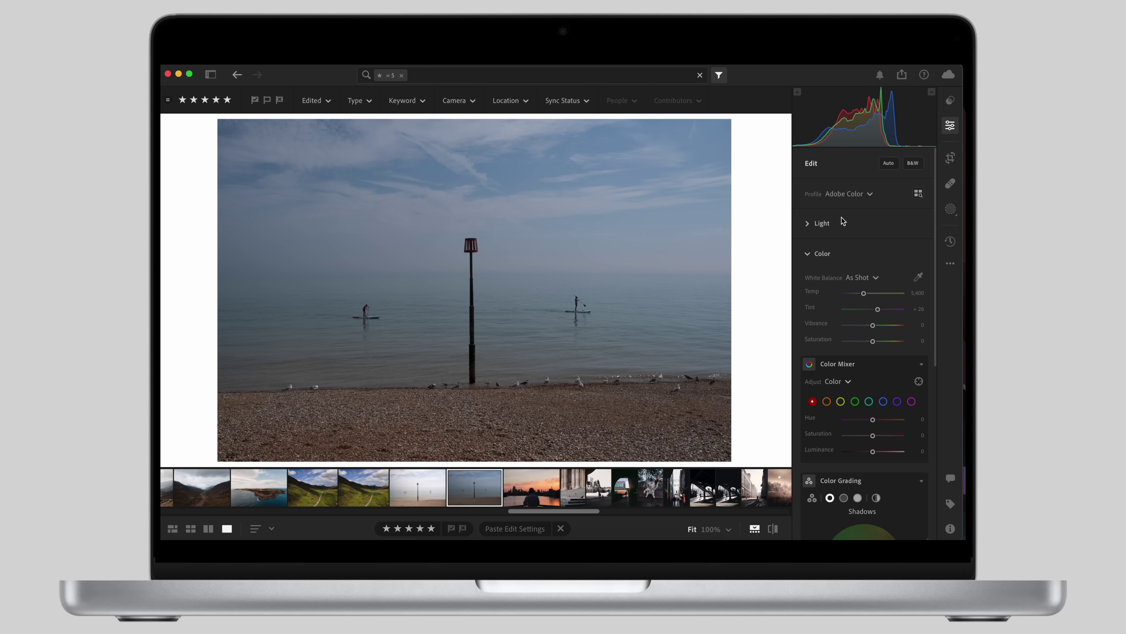
- Set the beach photo to Exposure +1.32, Highlights +5, Shadows -11 and Whites +8
left_click(841, 224)
left_click_drag(874, 247, 885, 250)
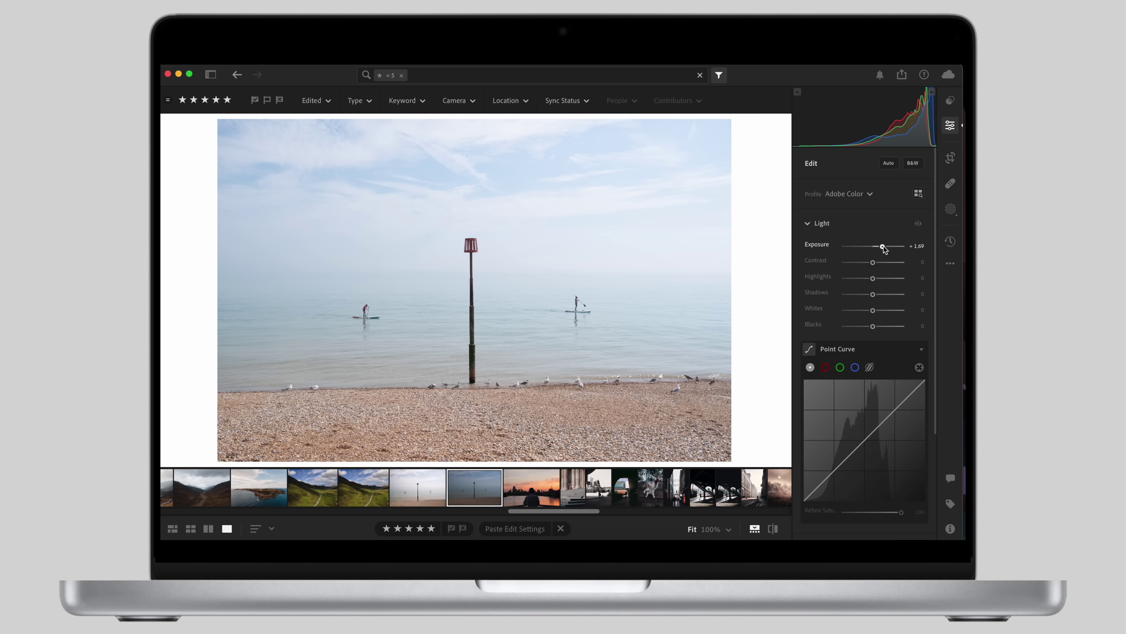
double_click(883, 247)
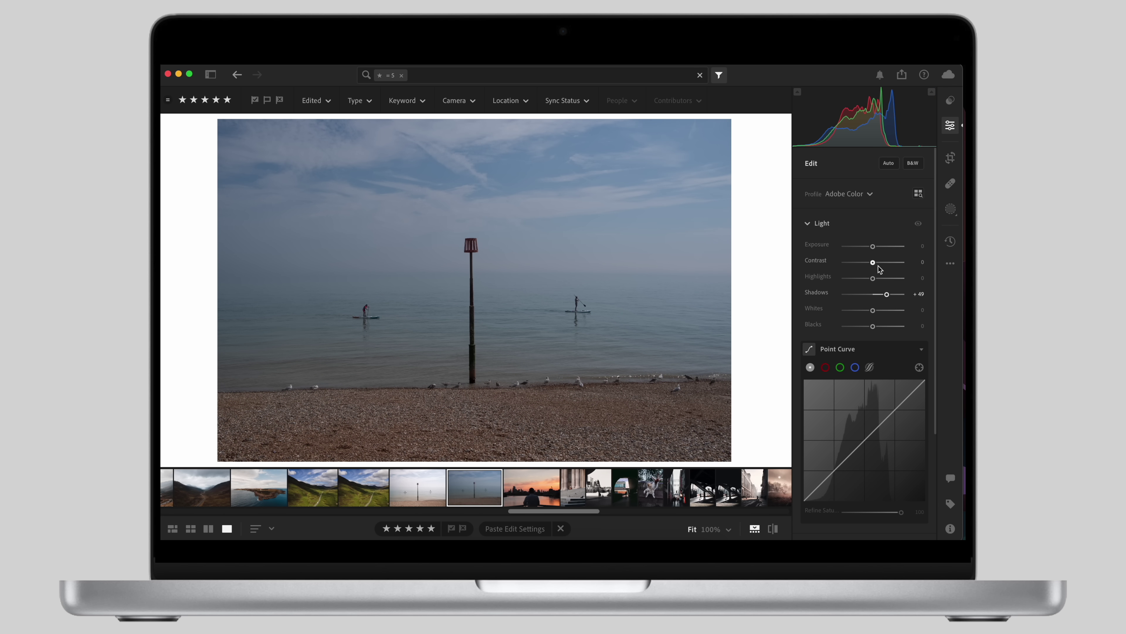
left_click_drag(883, 282, 896, 314)
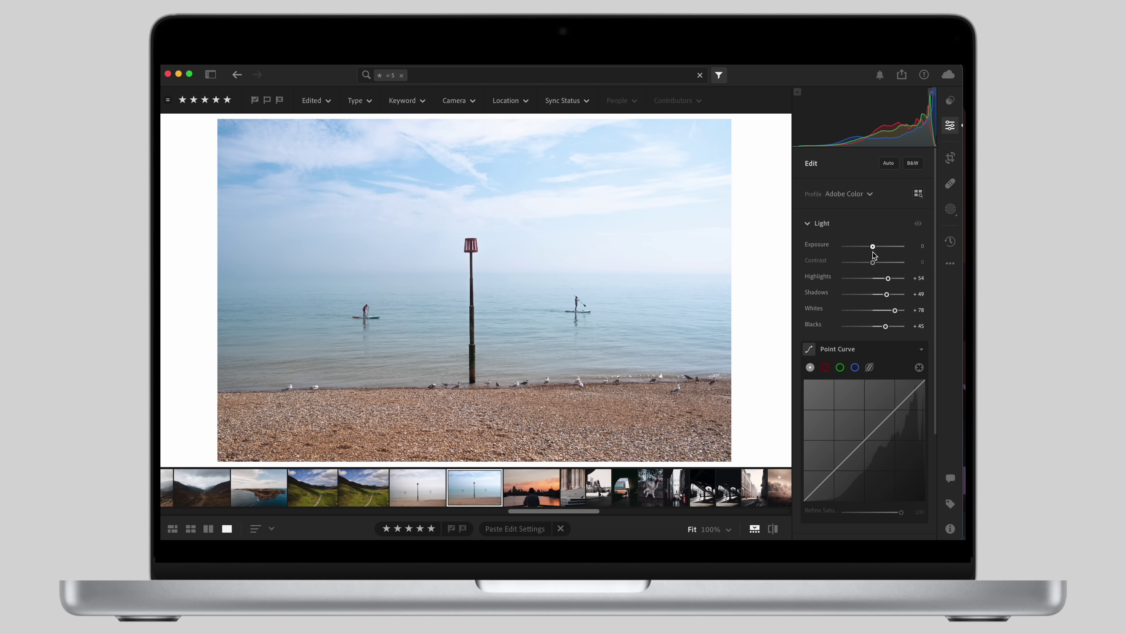
left_click_drag(874, 247, 881, 248)
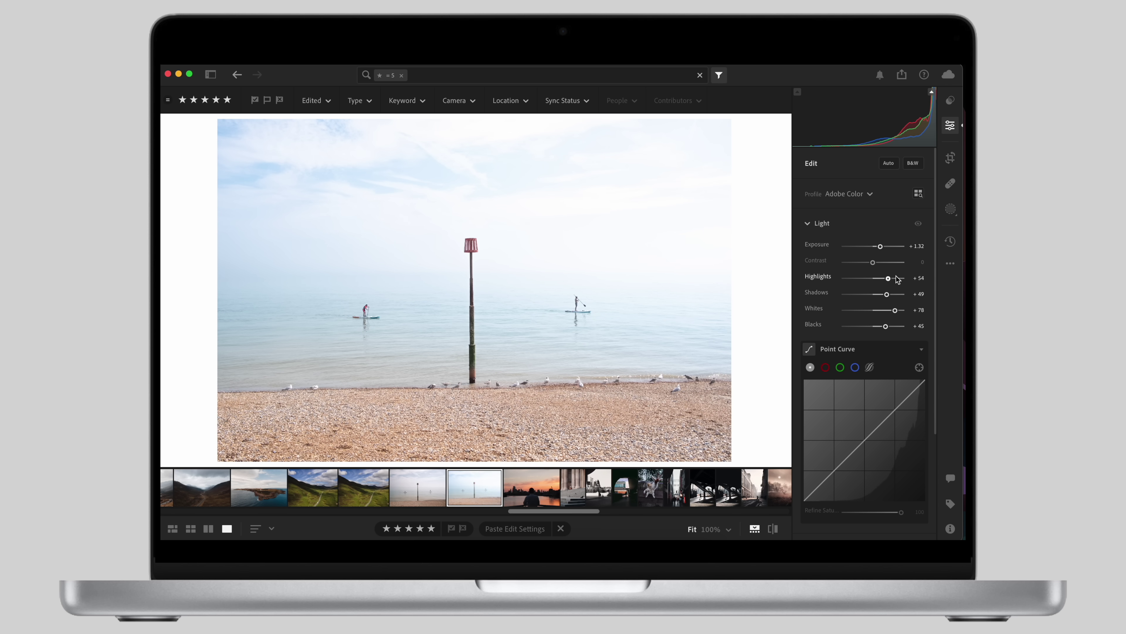
left_click_drag(894, 310, 875, 310)
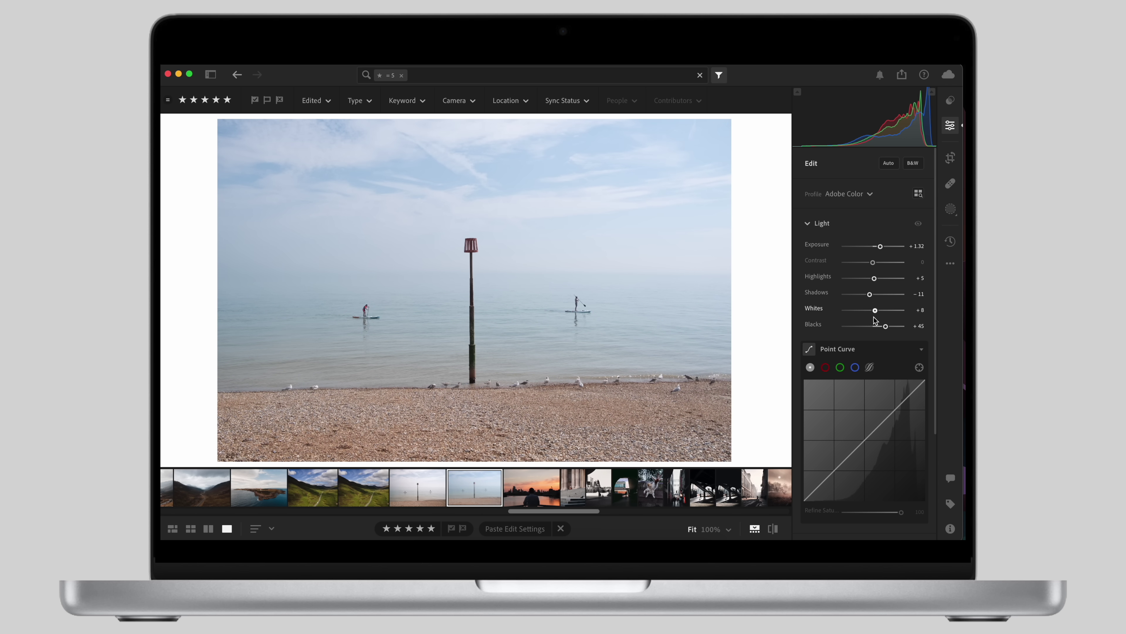
left_click_drag(869, 328, 868, 327)
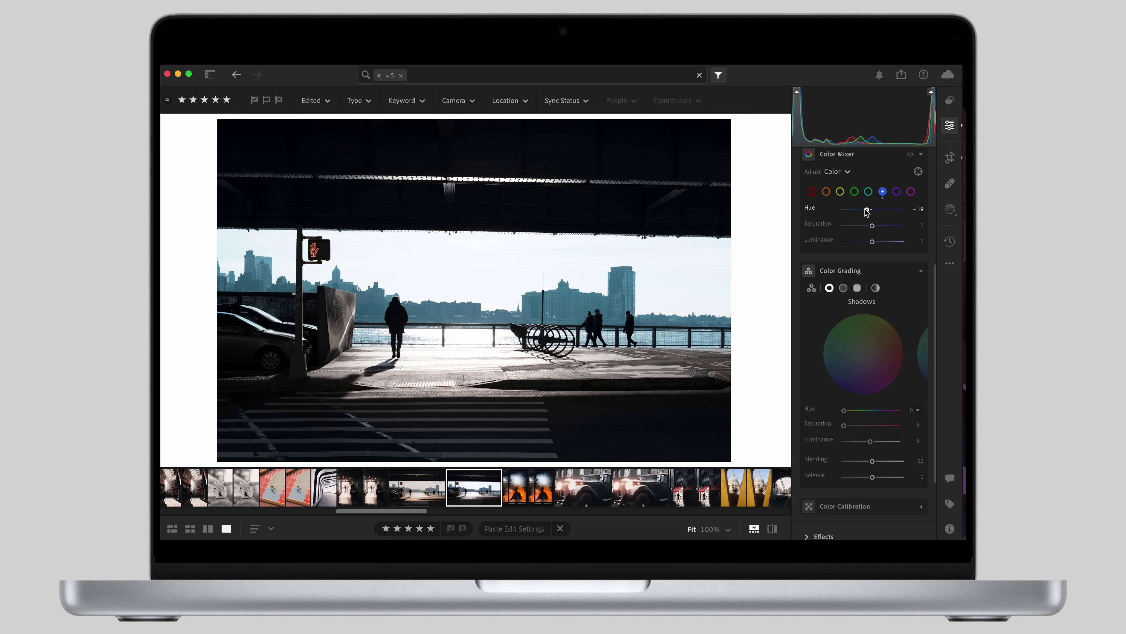
- Brighten the blue tones, warm the midtones, and cool the underpass photo's Temp
left_click_drag(873, 242, 878, 242)
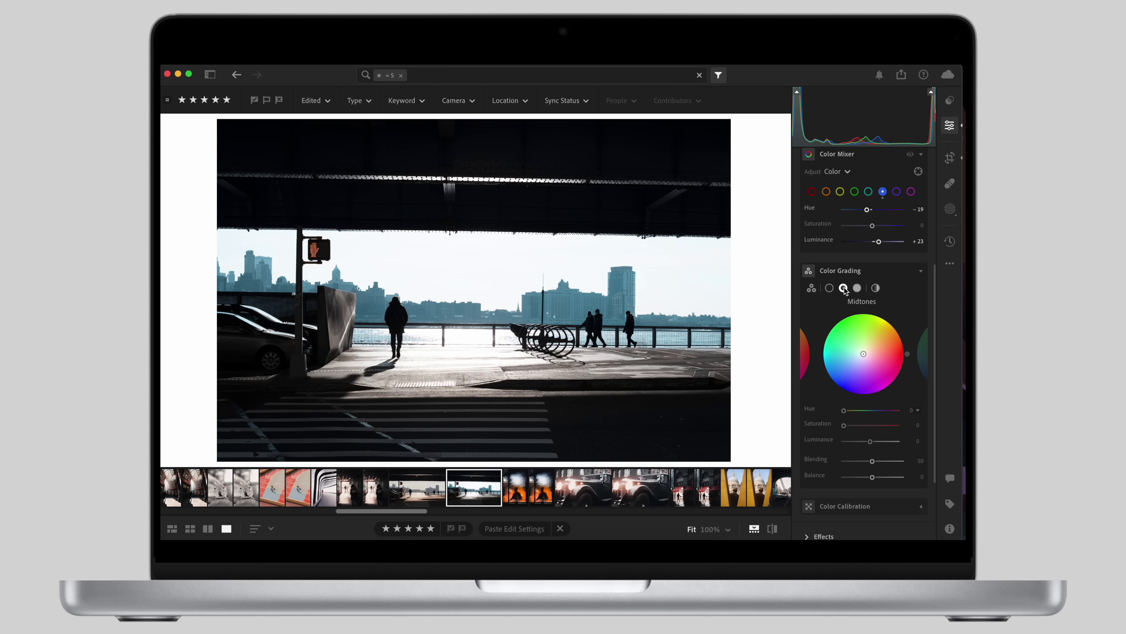
left_click_drag(863, 354, 885, 339)
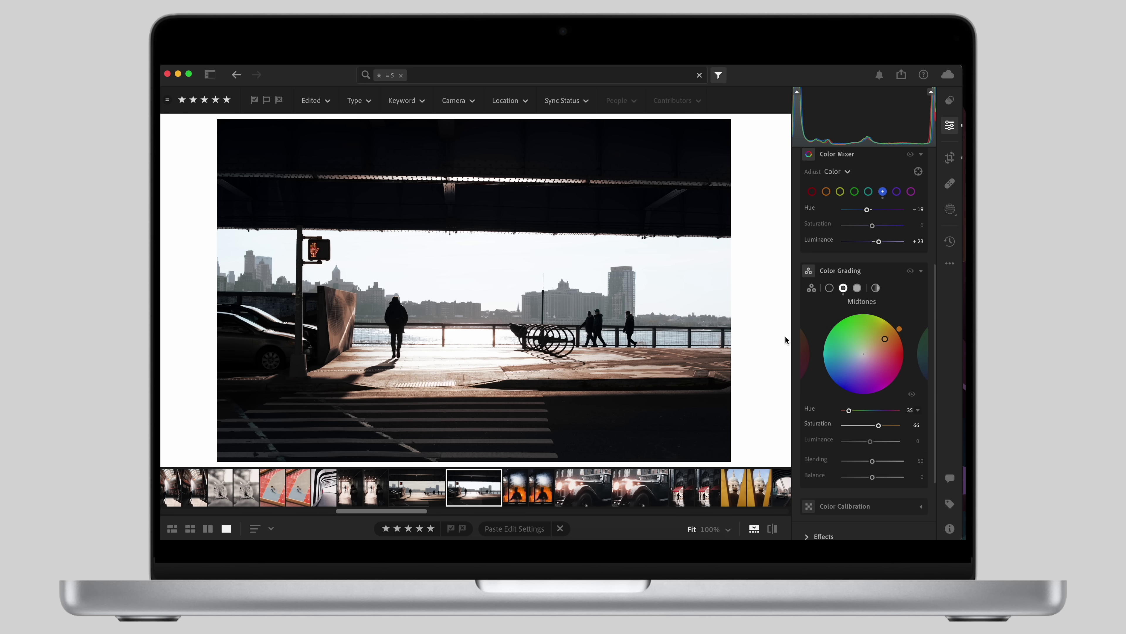
scroll(823, 291, "up", 5)
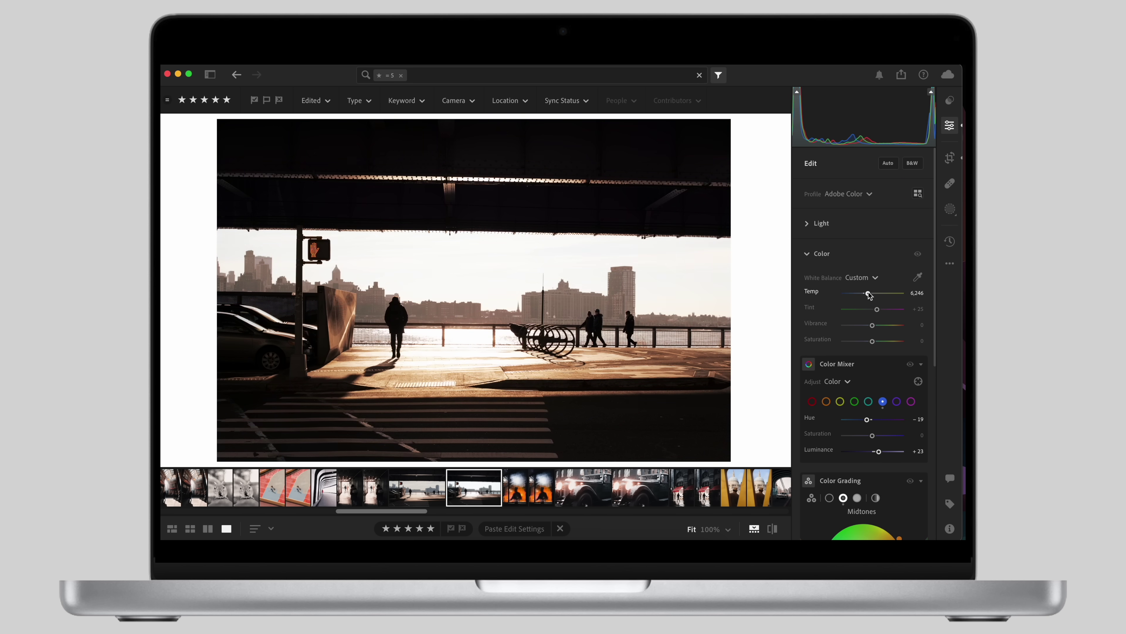
left_click_drag(868, 293, 860, 296)
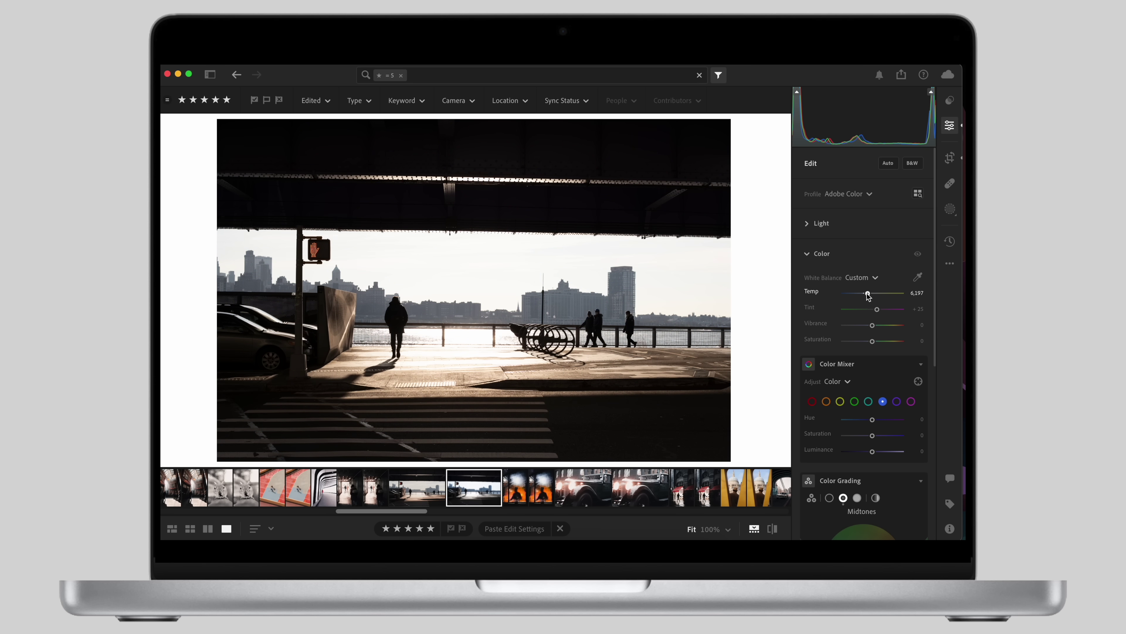
- Set the Color Mixer hue to -8 and give midtones a slight tint (hue 48)
scroll(887, 280, "down", 4)
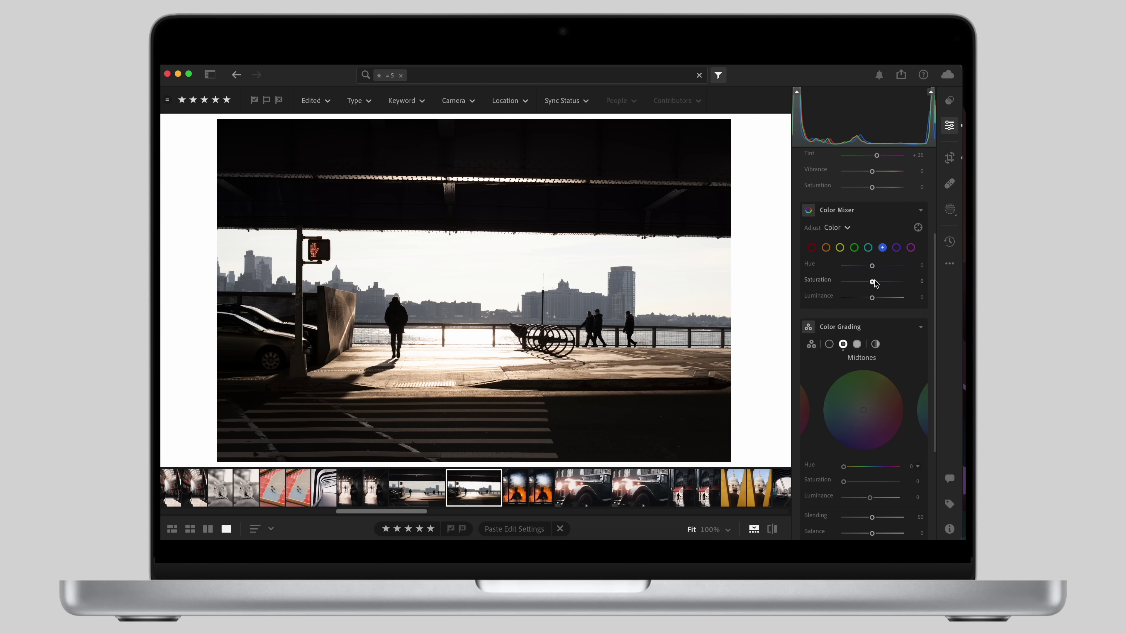
left_click_drag(871, 265, 870, 266)
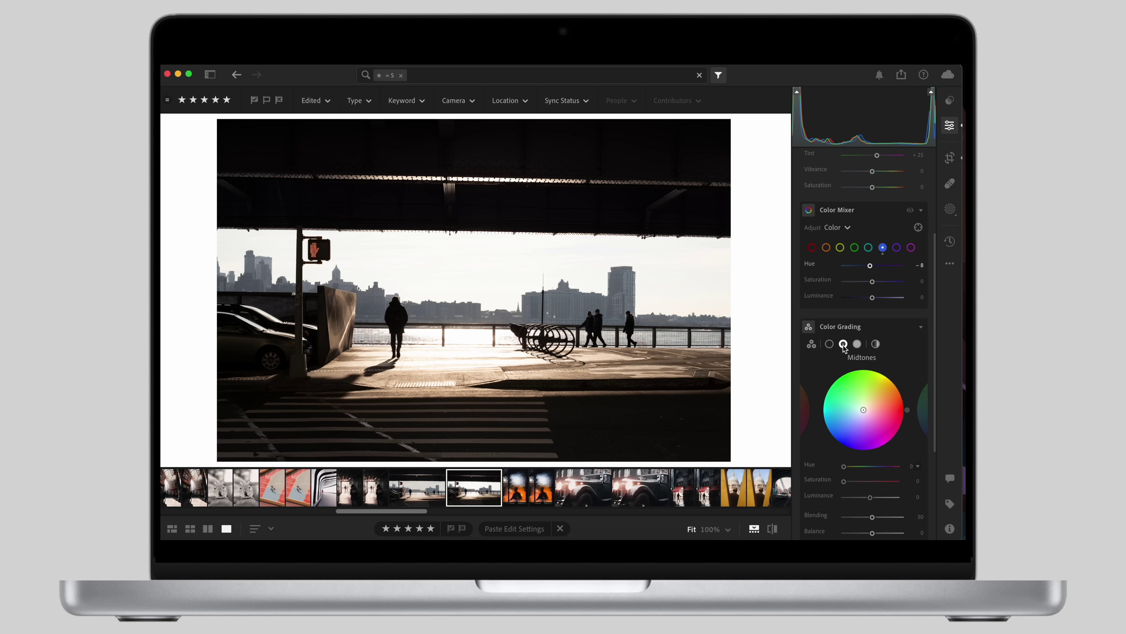
scroll(844, 408, "down", 2)
left_click_drag(862, 388, 865, 387)
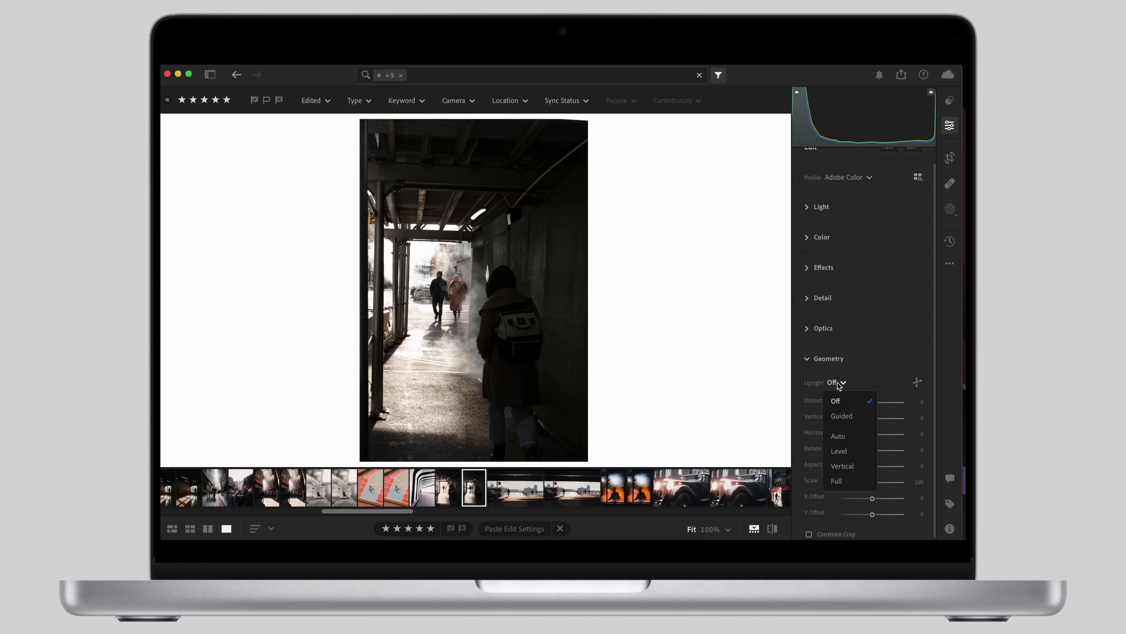
- Set Geometry Upright to Auto and collapse the Geometry panel
left_click(839, 436)
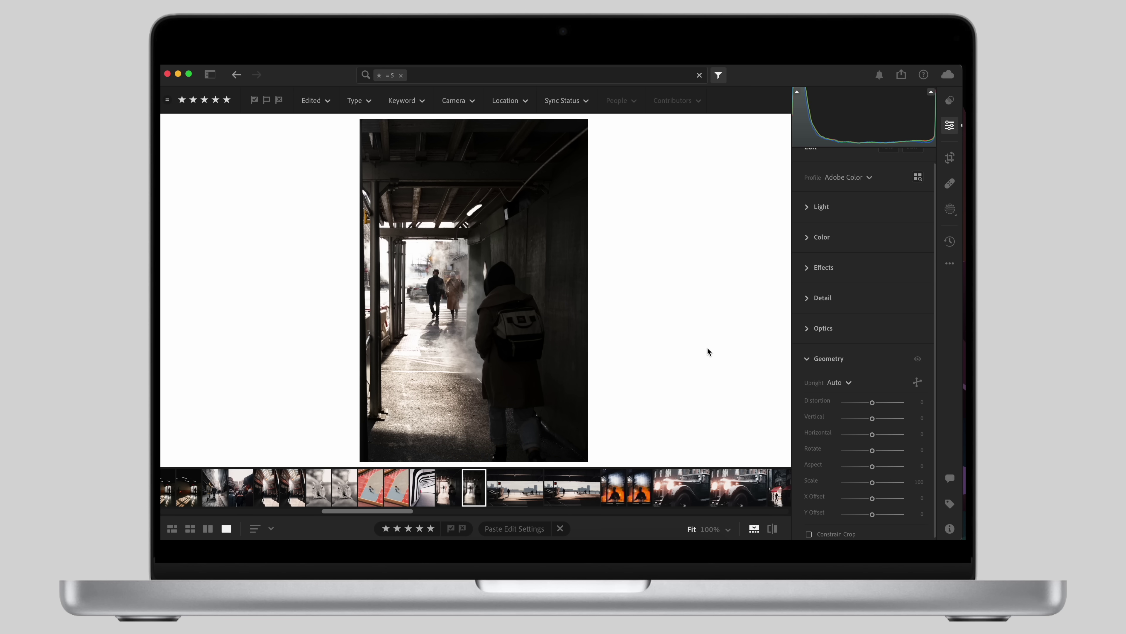
left_click(804, 359)
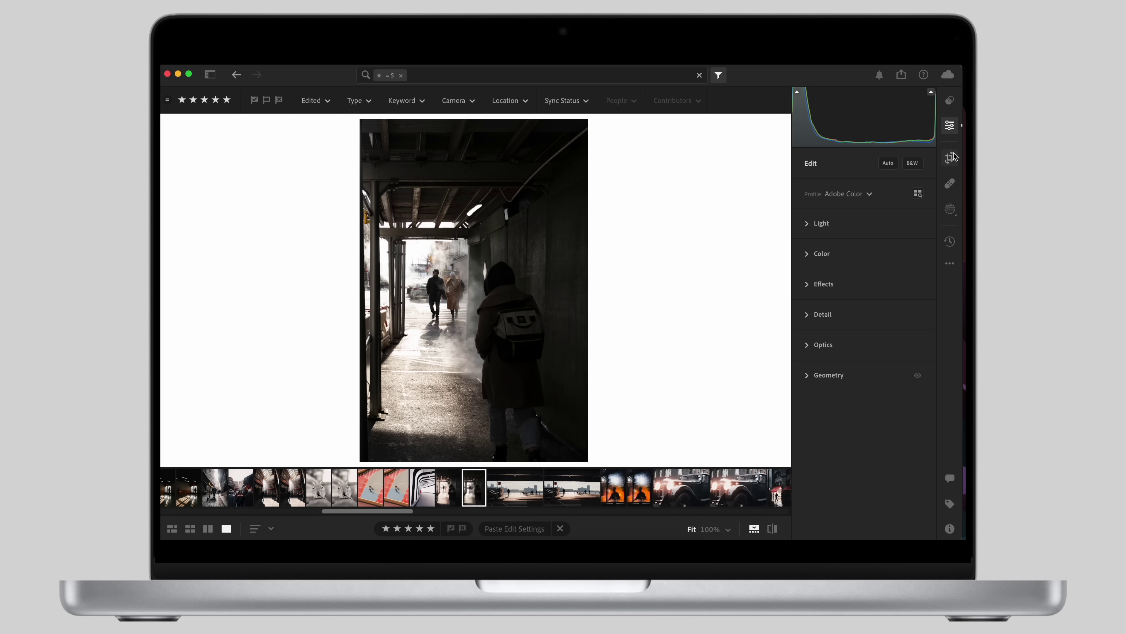
- Crop the tunnel photo tighter from the right and top, reposition it, and commit
left_click(950, 158)
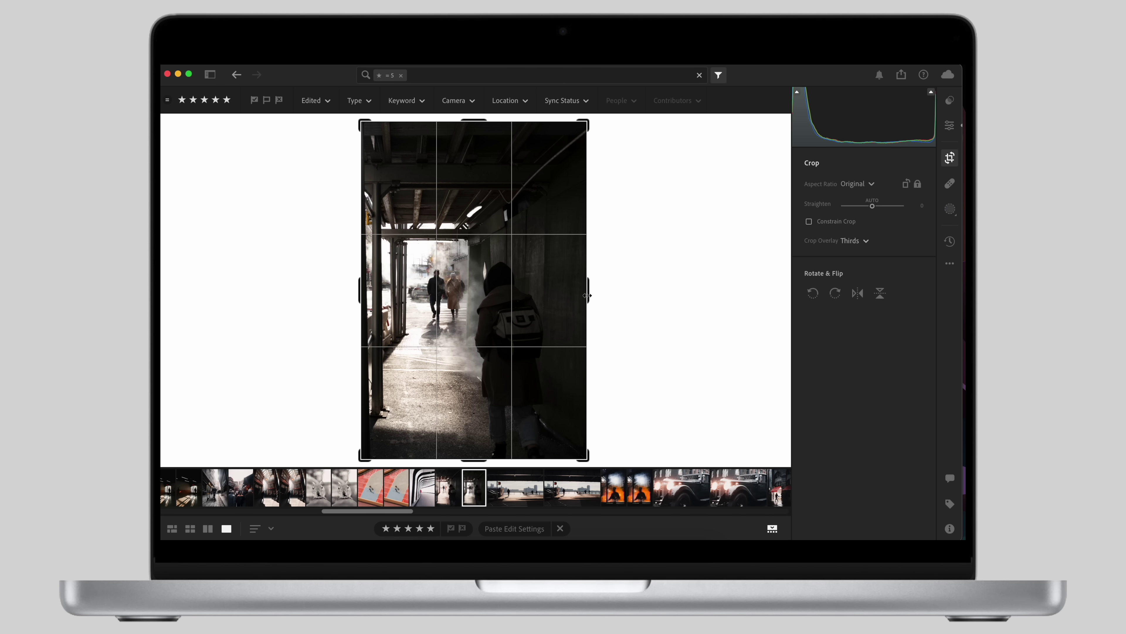
left_click_drag(587, 295, 580, 296)
left_click_drag(473, 135, 473, 141)
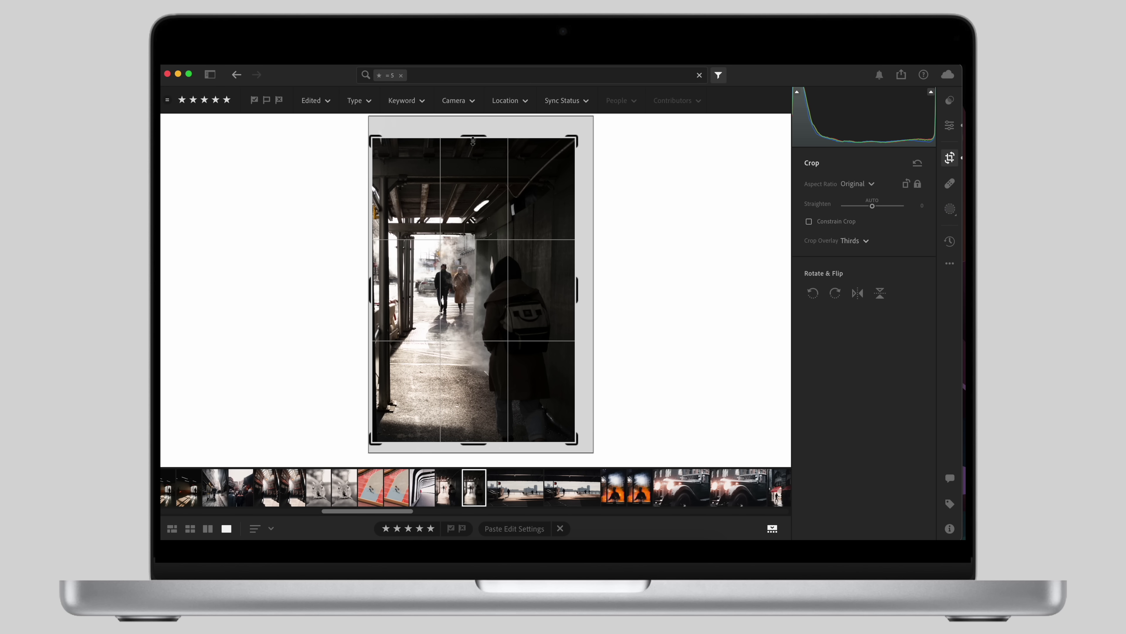
left_click_drag(458, 264, 459, 261)
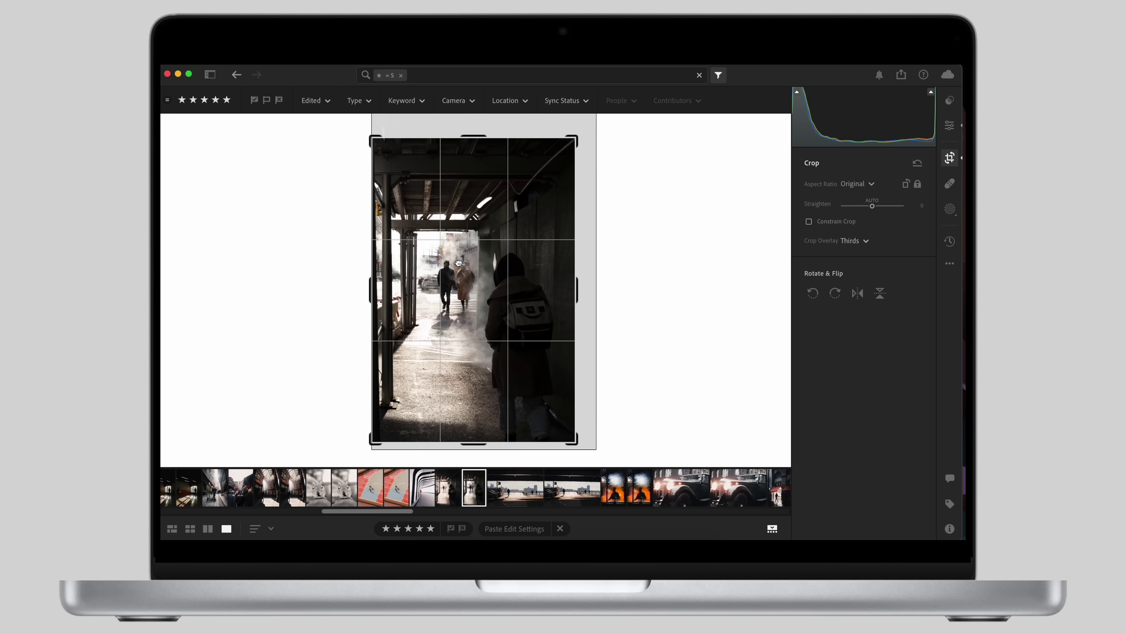
key("Return")
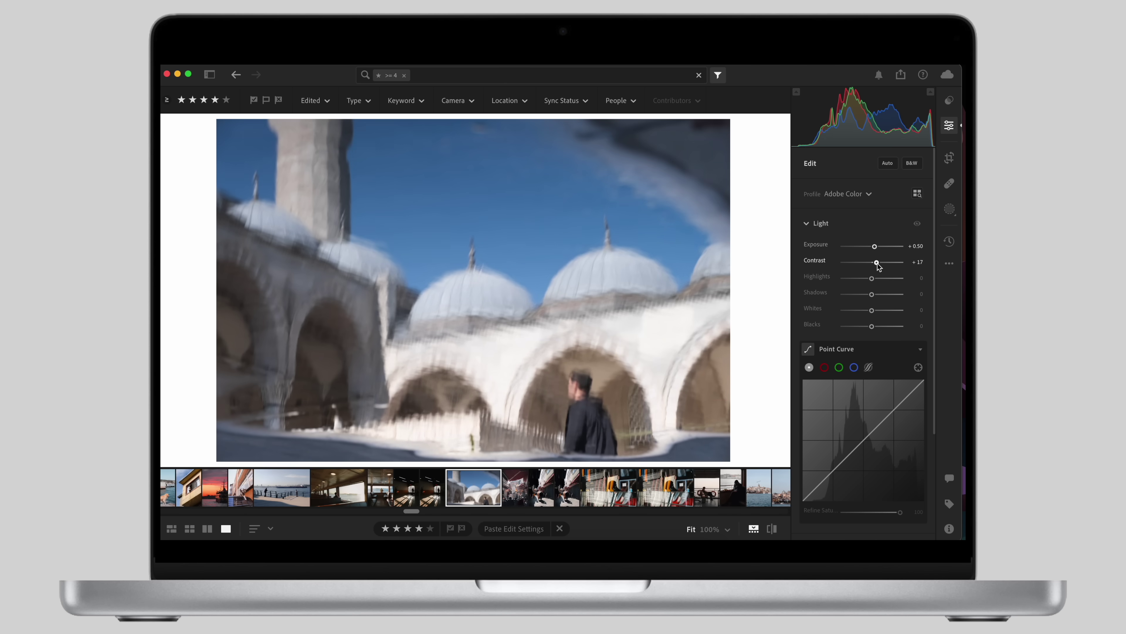
- Raise the mosque photo's Contrast to +79 and tint the ferry photo's highlights red
left_click_drag(877, 265, 896, 265)
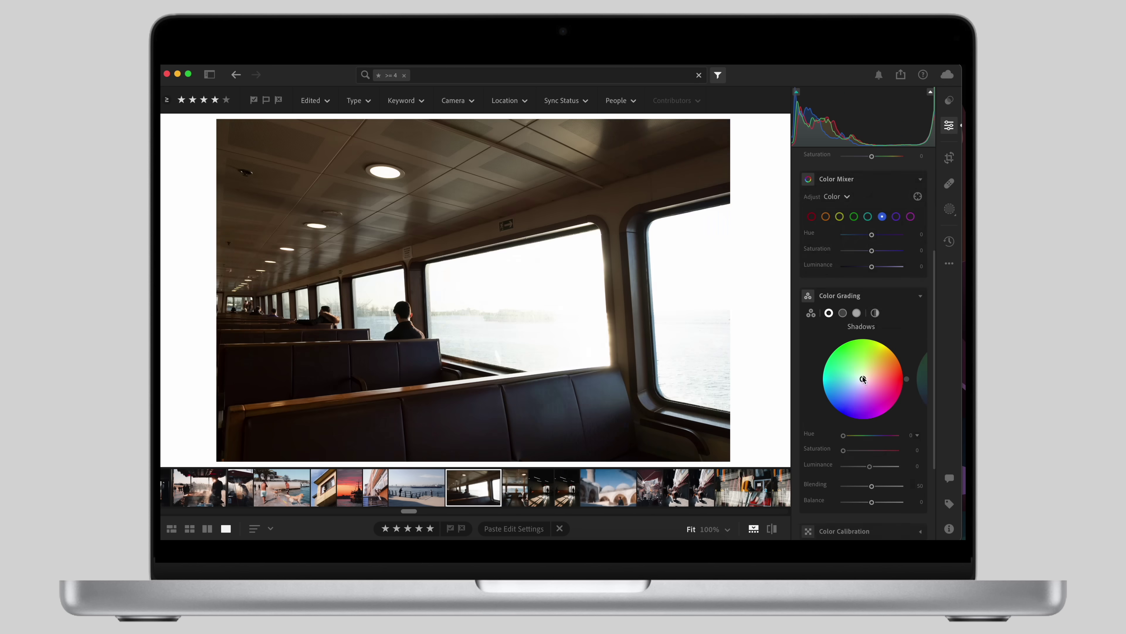
mouse_move(862, 376)
left_mouse_down()
mouse_move(850, 367)
mouse_move(881, 381)
mouse_move(859, 380)
left_mouse_up()
scroll(881, 375, "left", 3)
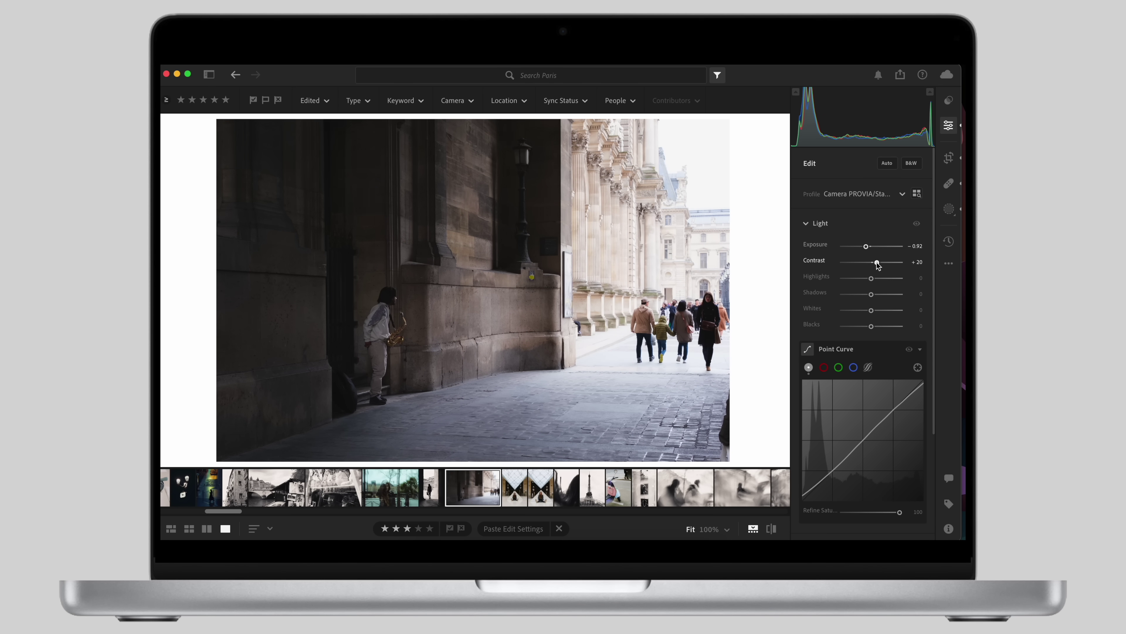
- Raise blue saturation to +5, select aqua in Color Mixer, then convert the Paris photo to B&W
left_click(820, 222)
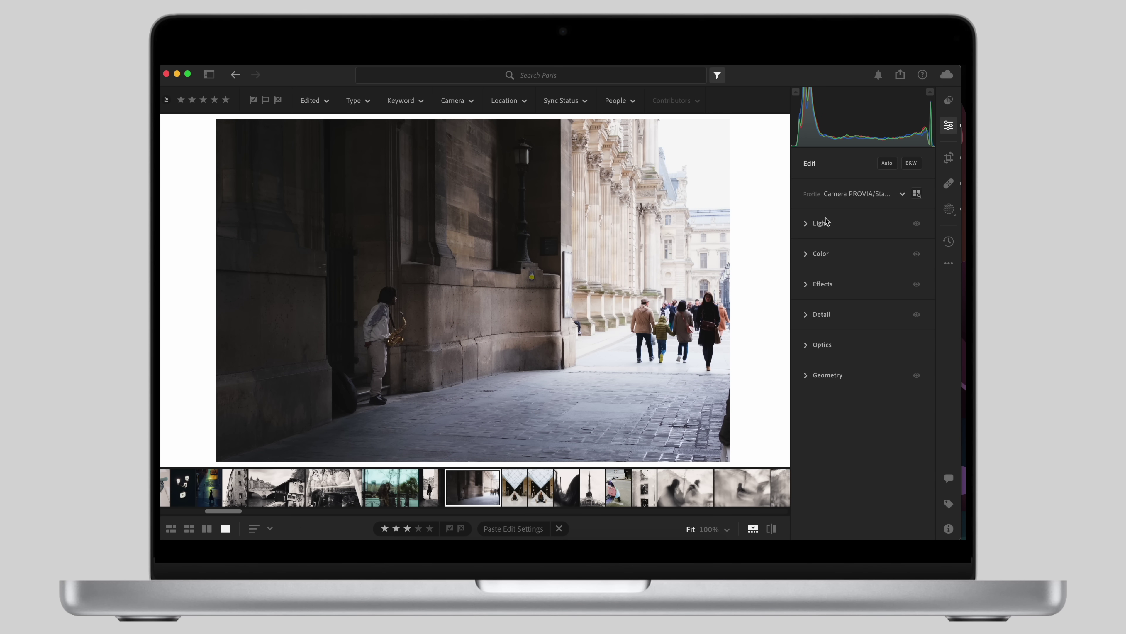
left_click(821, 254)
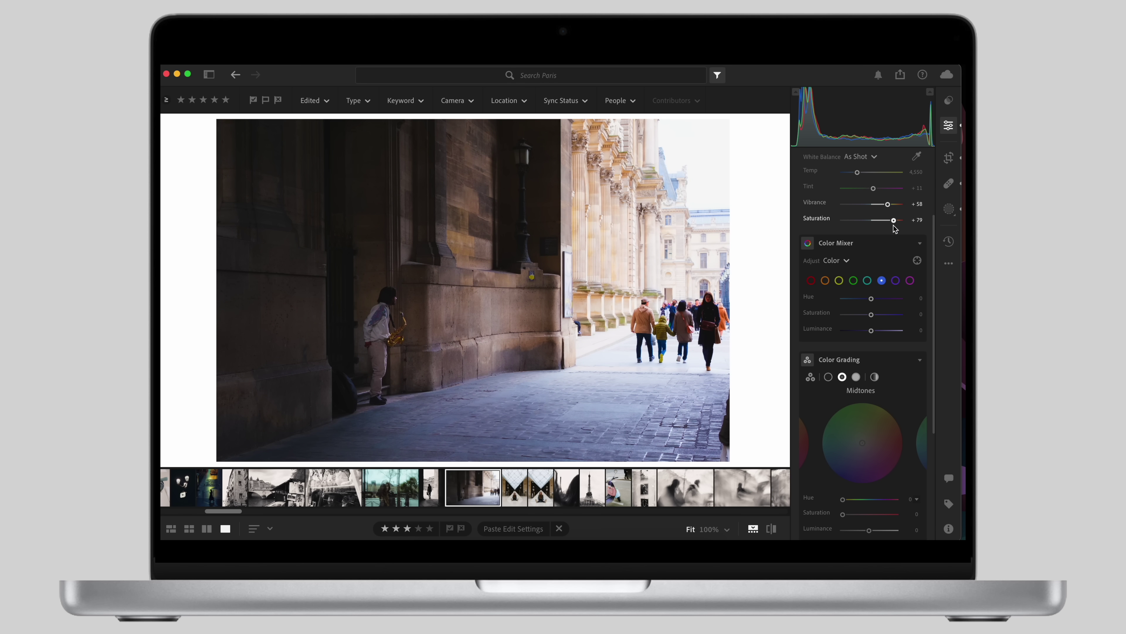
left_click_drag(871, 314, 883, 316)
left_click(868, 281)
scroll(882, 265, "up", 5)
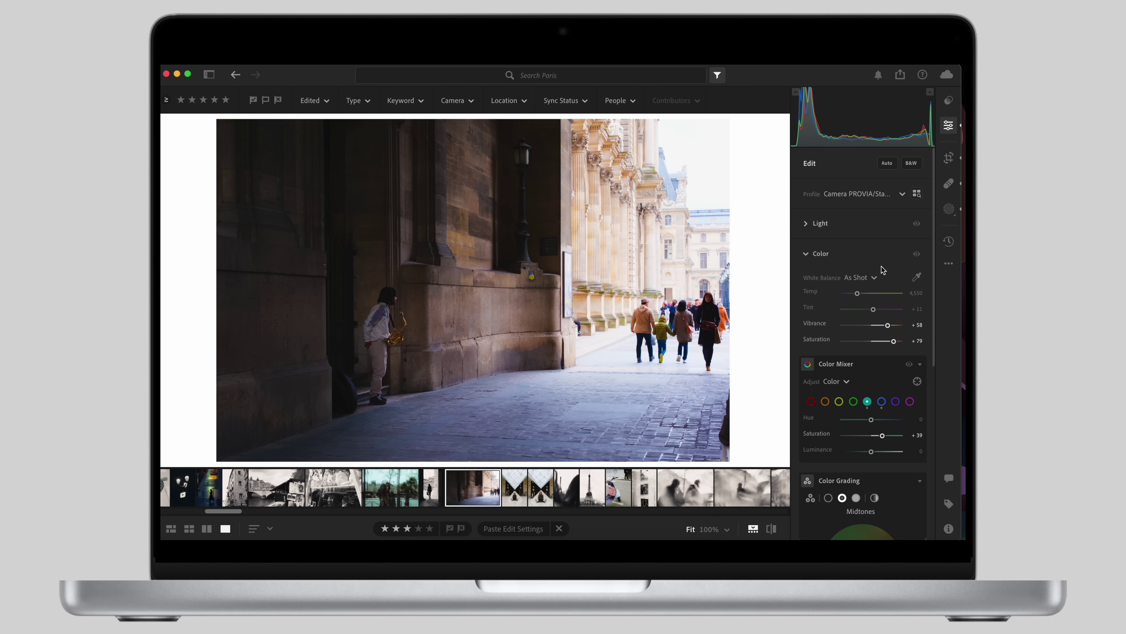
left_click(912, 164)
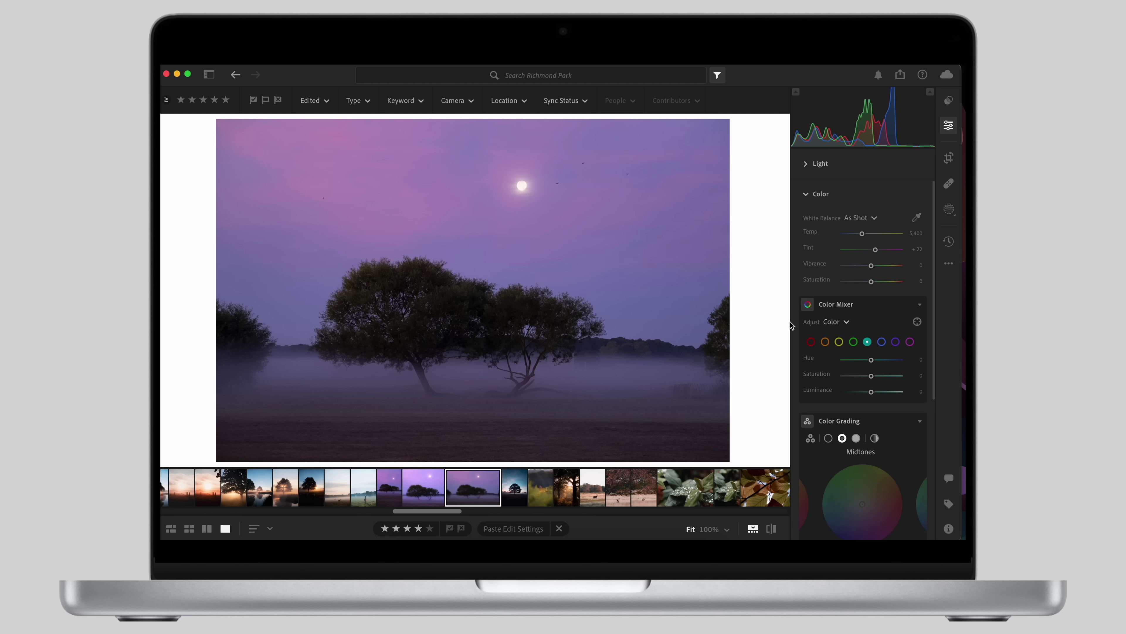
- Set a custom white balance of Temp 4,881 and Tint +55 on the misty tree photo
mouse_move(862, 235)
left_mouse_down()
mouse_move(882, 249)
mouse_move(859, 234)
left_mouse_up()
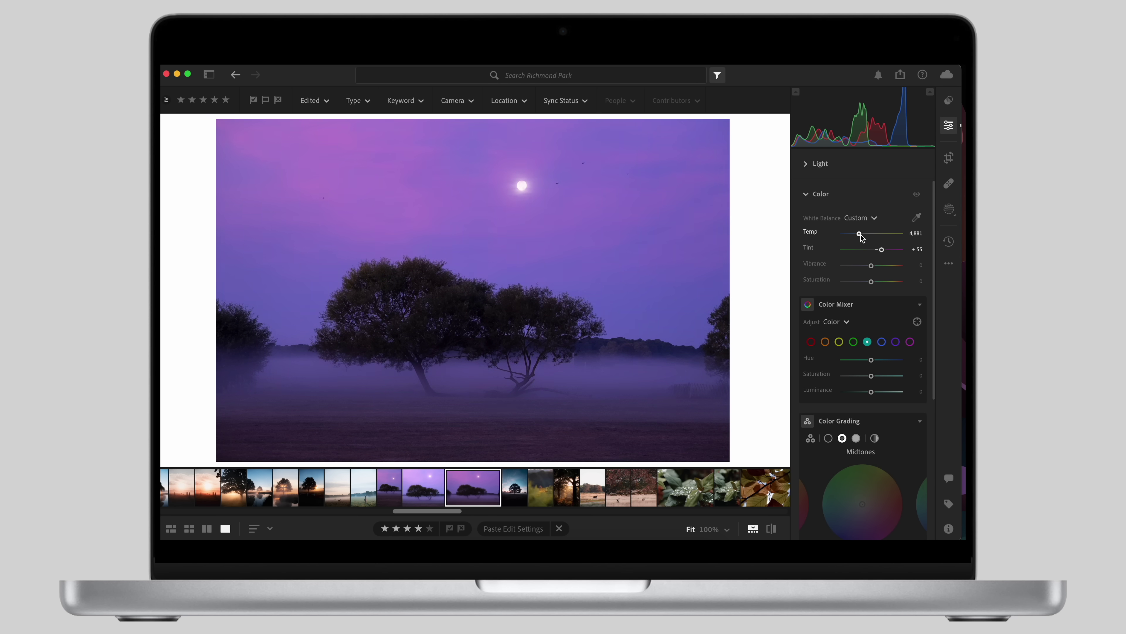